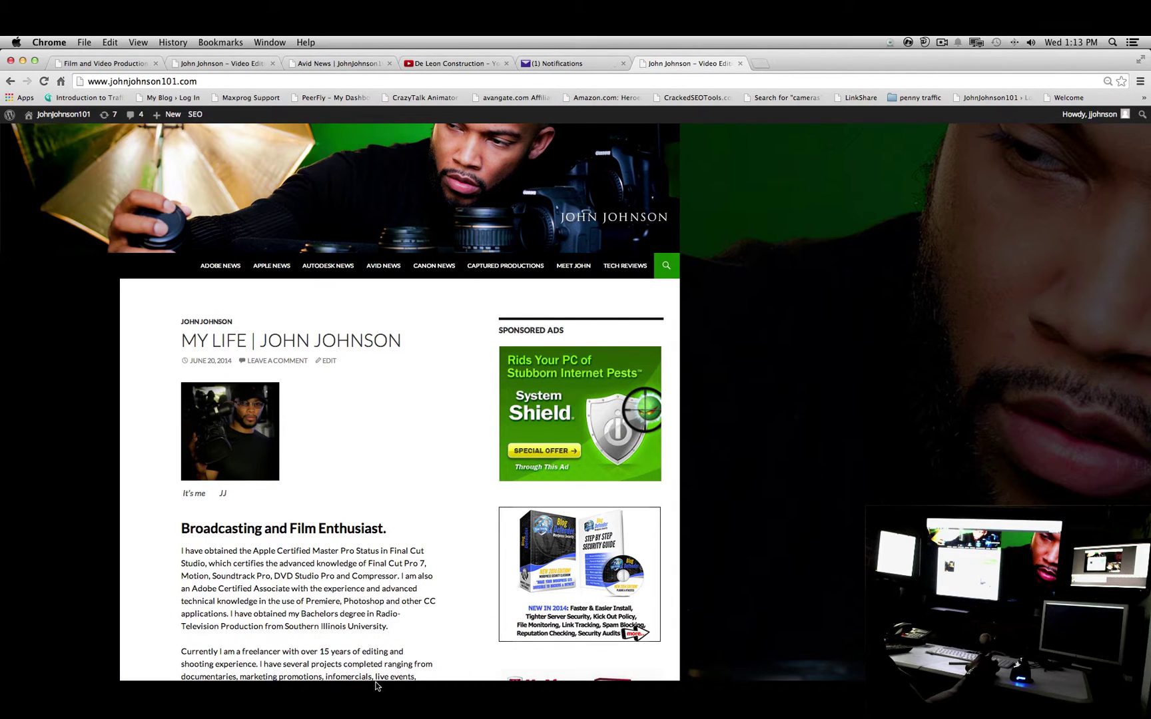
Launch Premiere Pro CS6 and open the Copy of Empowered 4-20-13_v3 project, prompting for IMG_2580.MOV.
mouse_move(376, 660)
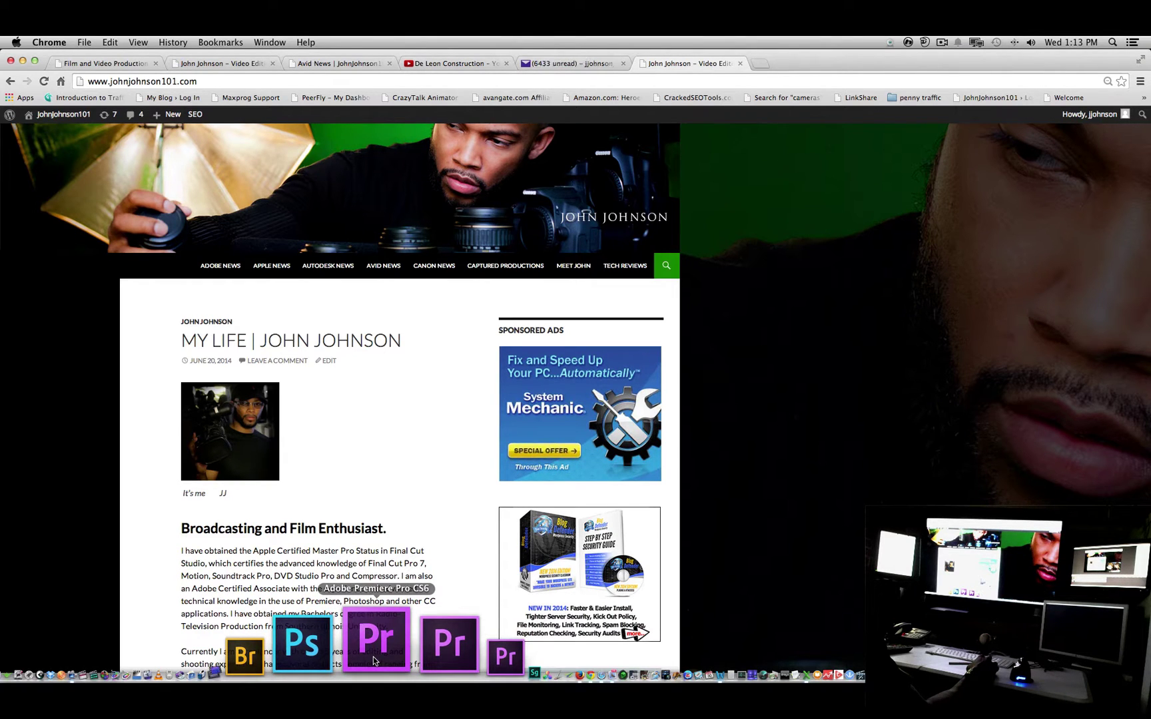
click(373, 657)
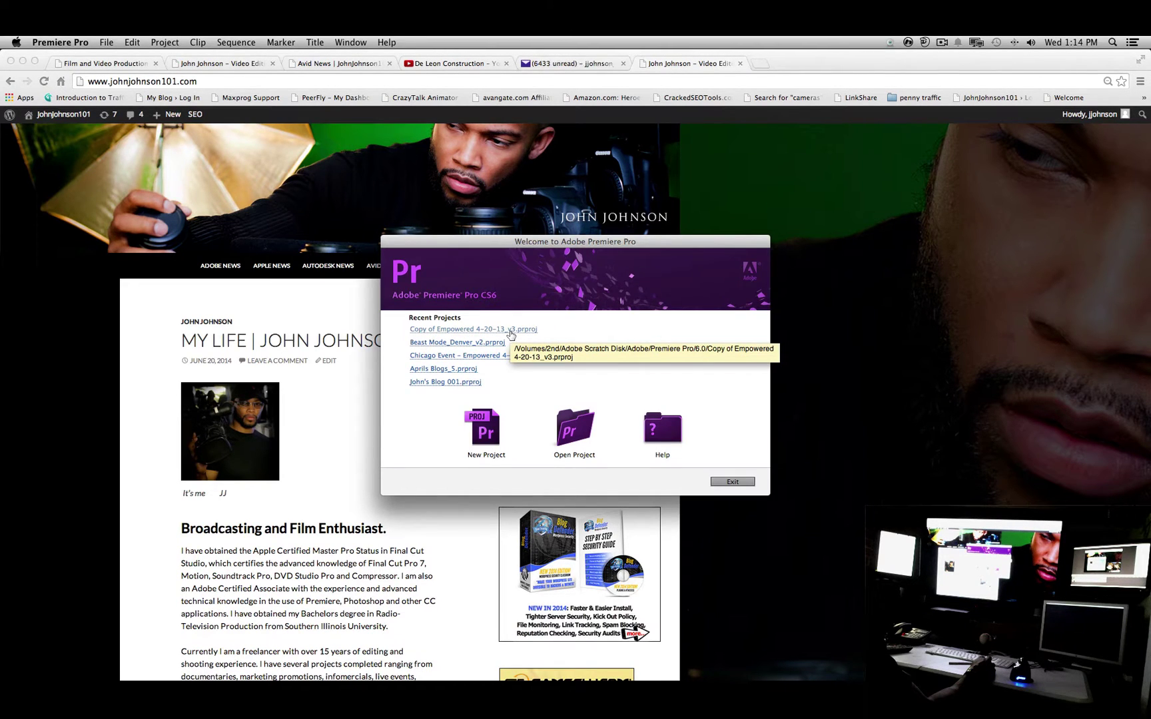
click(511, 333)
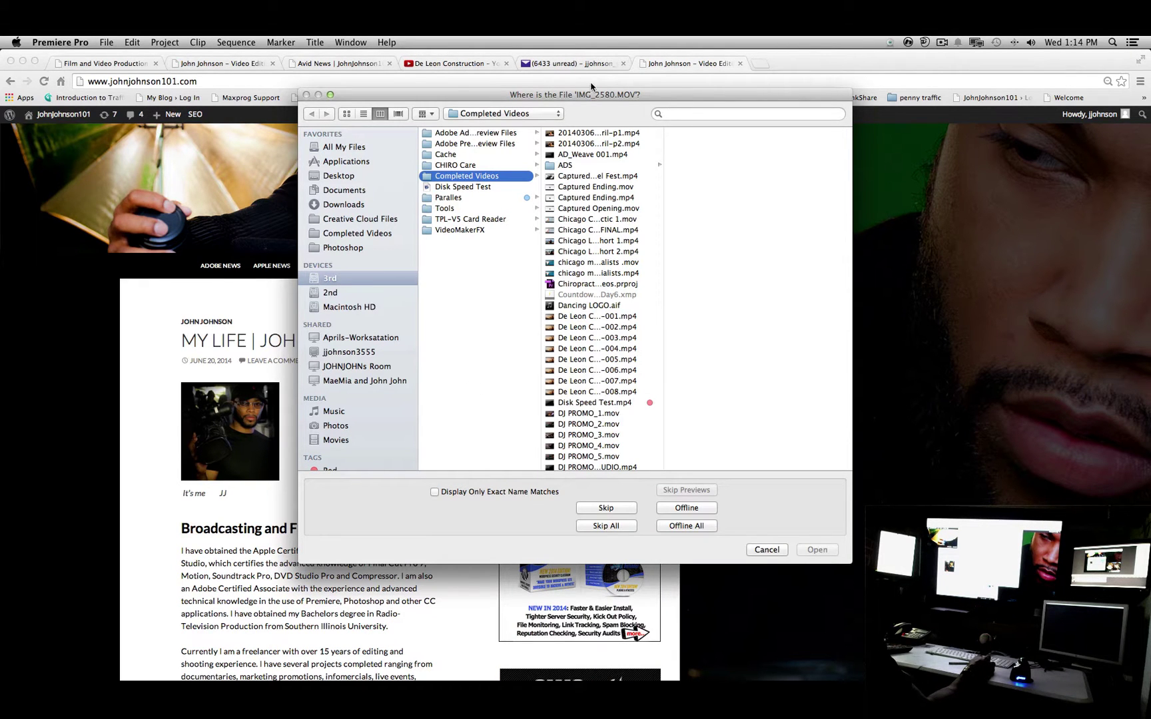
drag(583, 99, 542, 166)
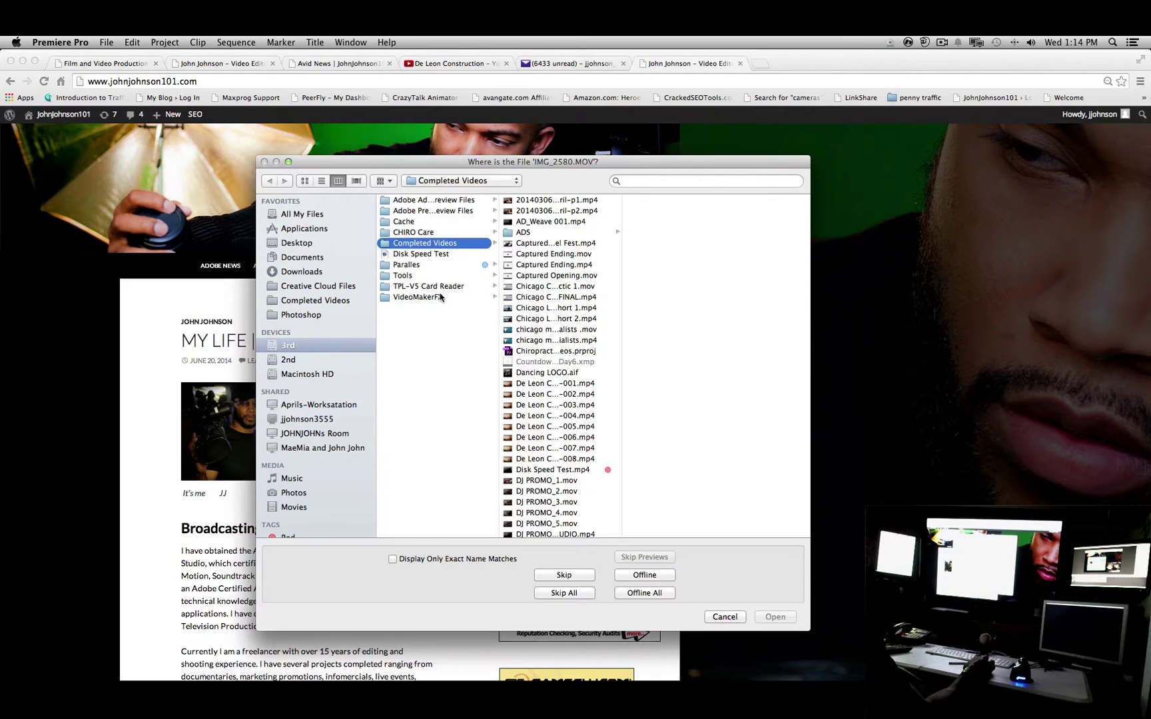
Browse the 2nd drive to Captured MEDIA > 20130420_April and select IMG_2580.MOV.
click(288, 362)
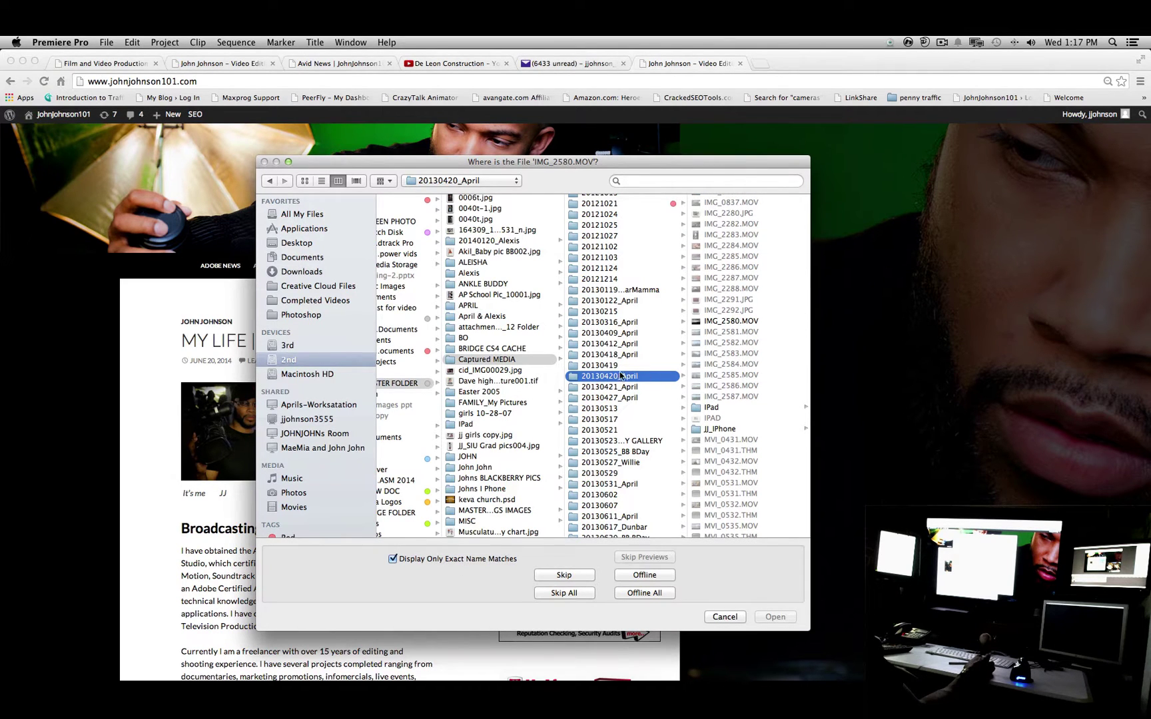
scroll(613, 386, up, 10)
scroll(608, 391, down, 10)
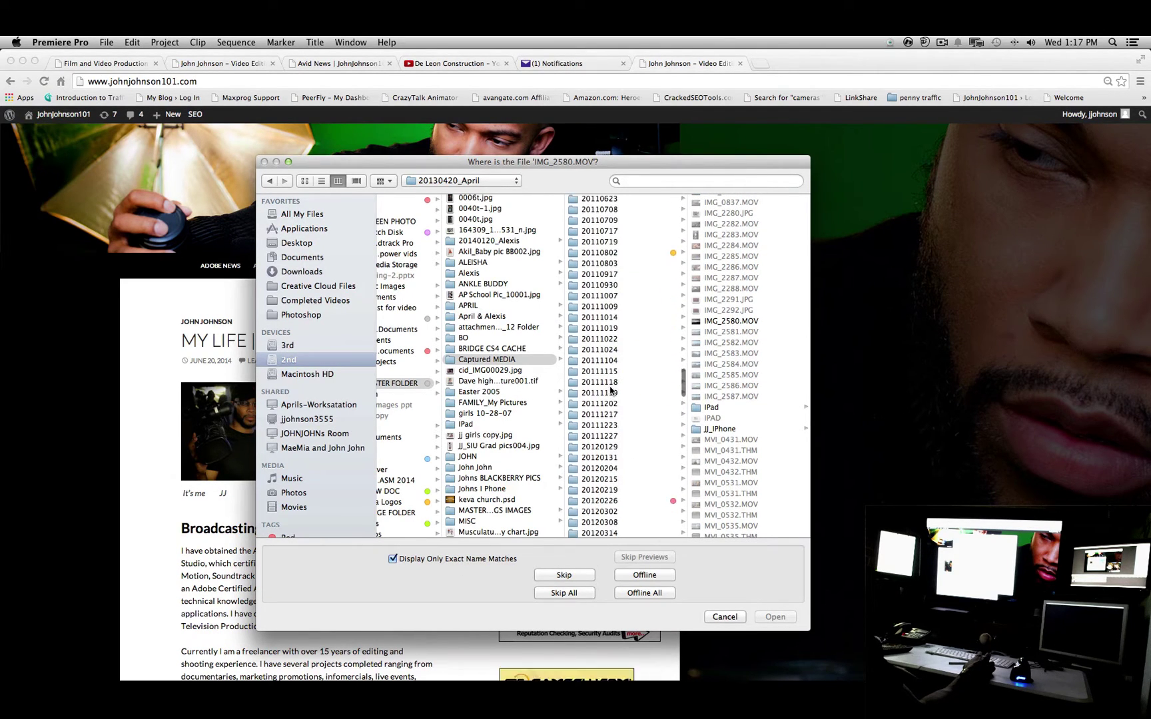
scroll(611, 389, down, 10)
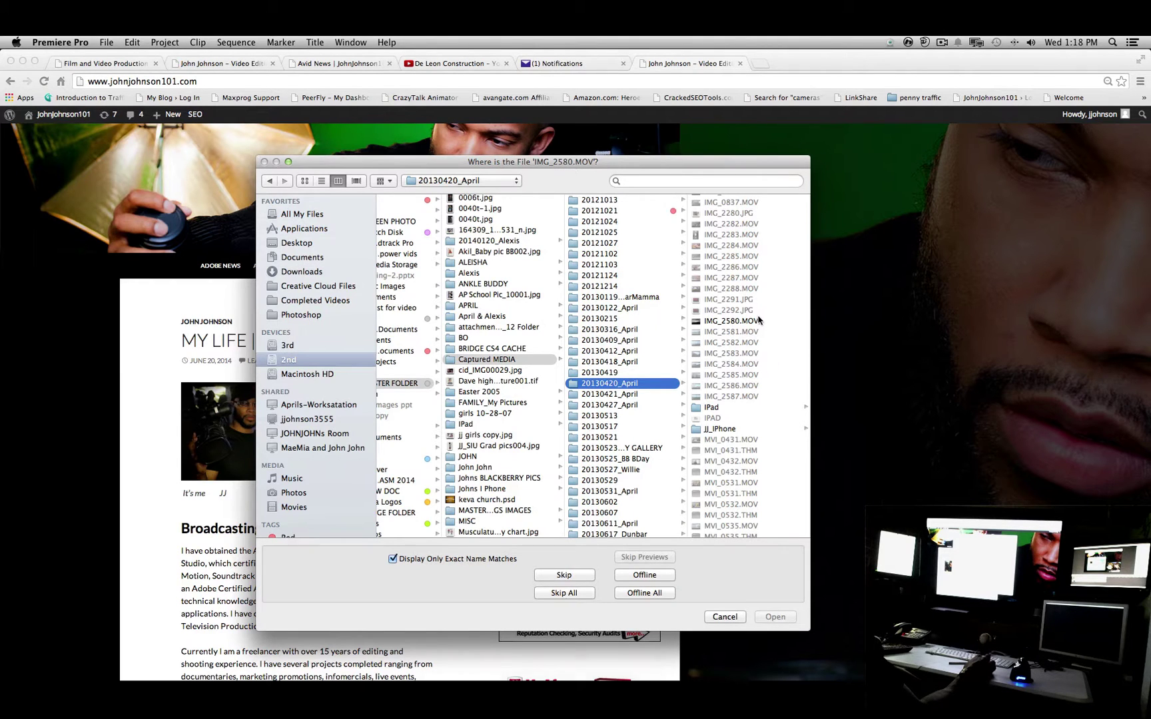
click(733, 321)
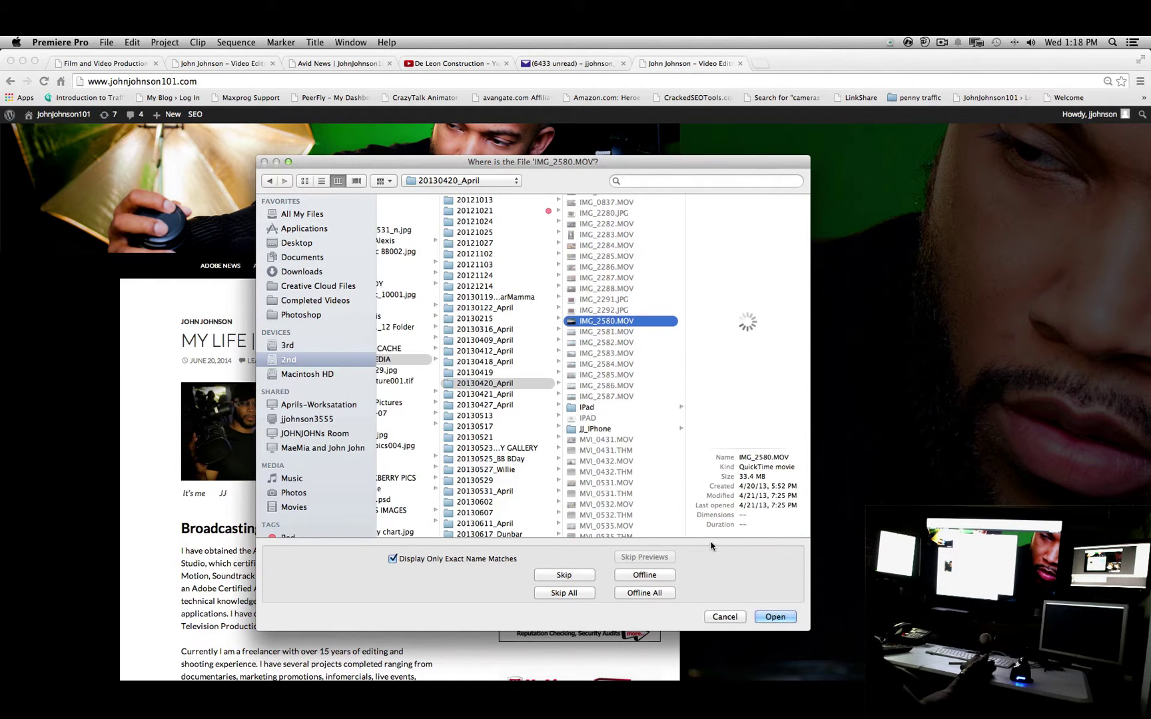
Relink the clip, enlarge the Program Monitor and play the Master sequence up to 00:00:05:21.
click(774, 618)
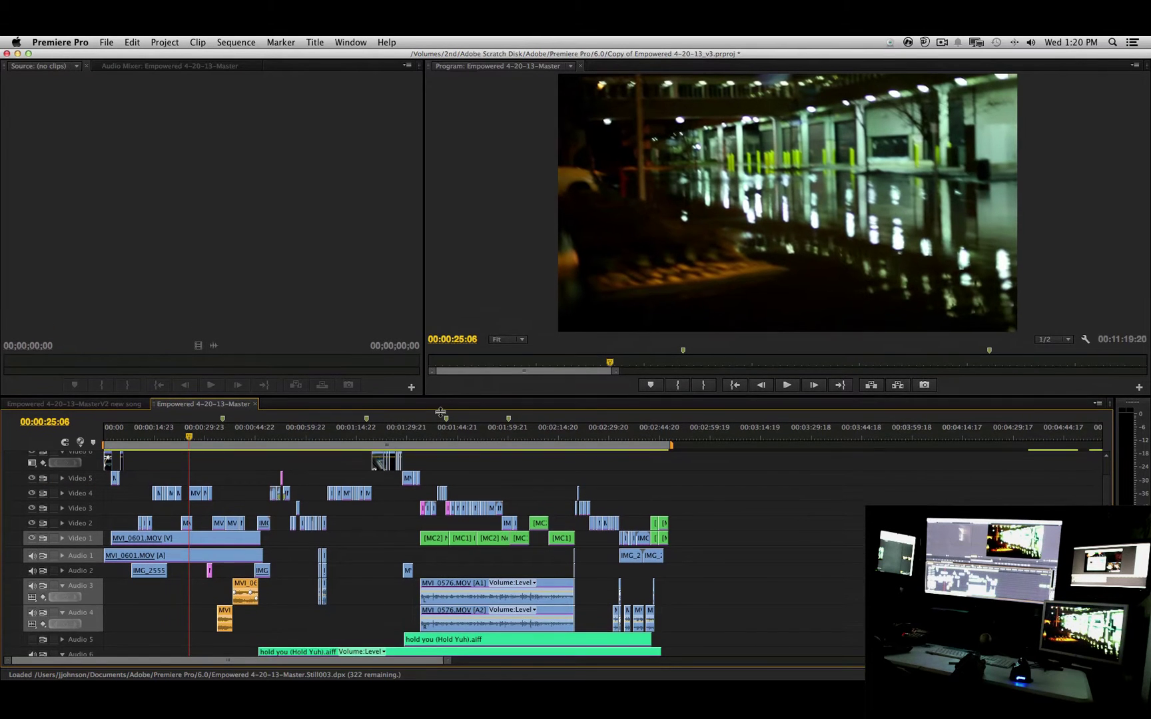
drag(439, 412, 439, 428)
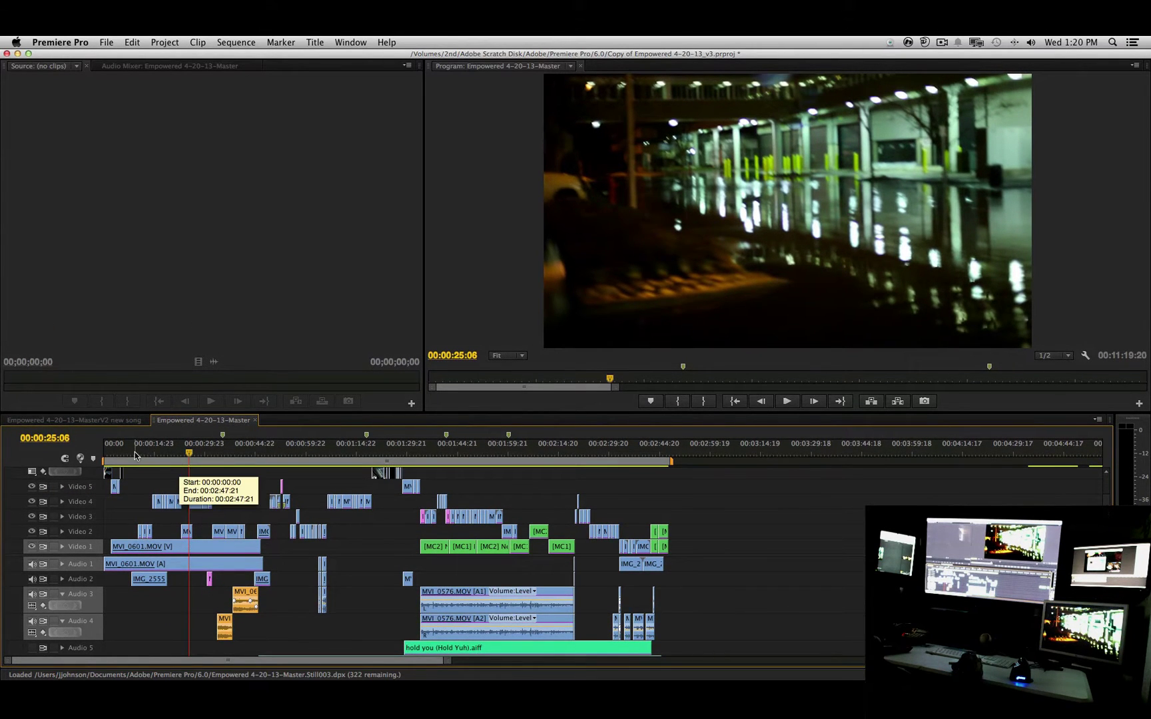
click(113, 452)
key(space)
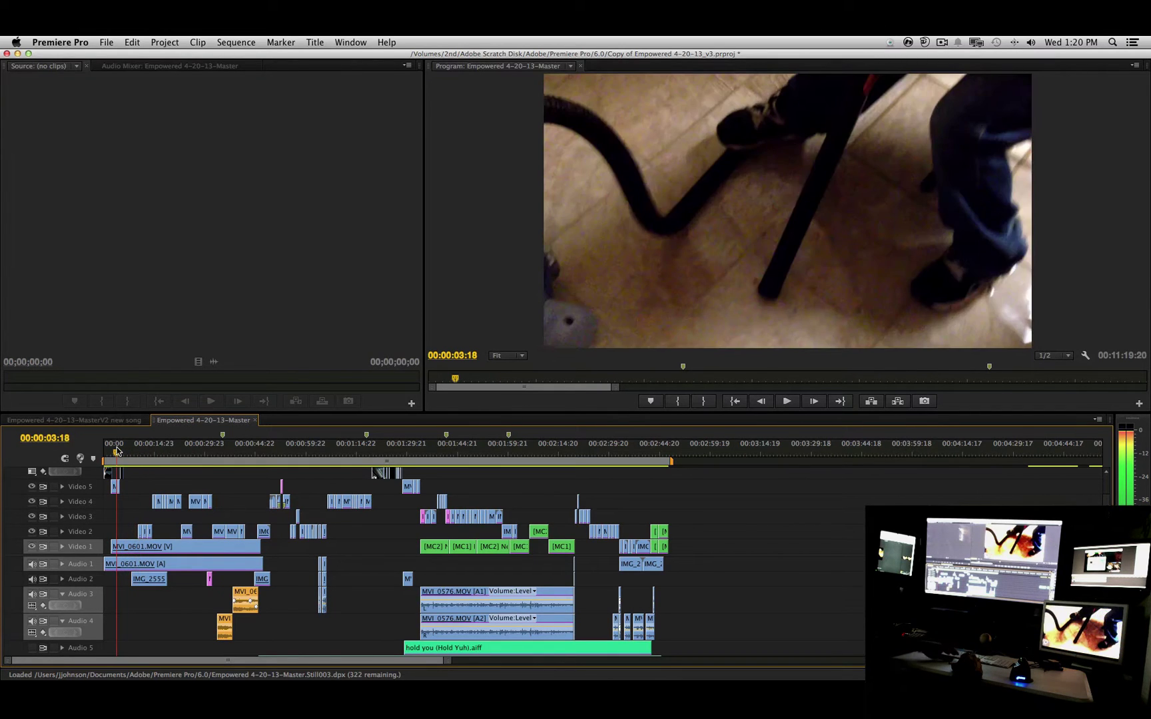
key(Return)
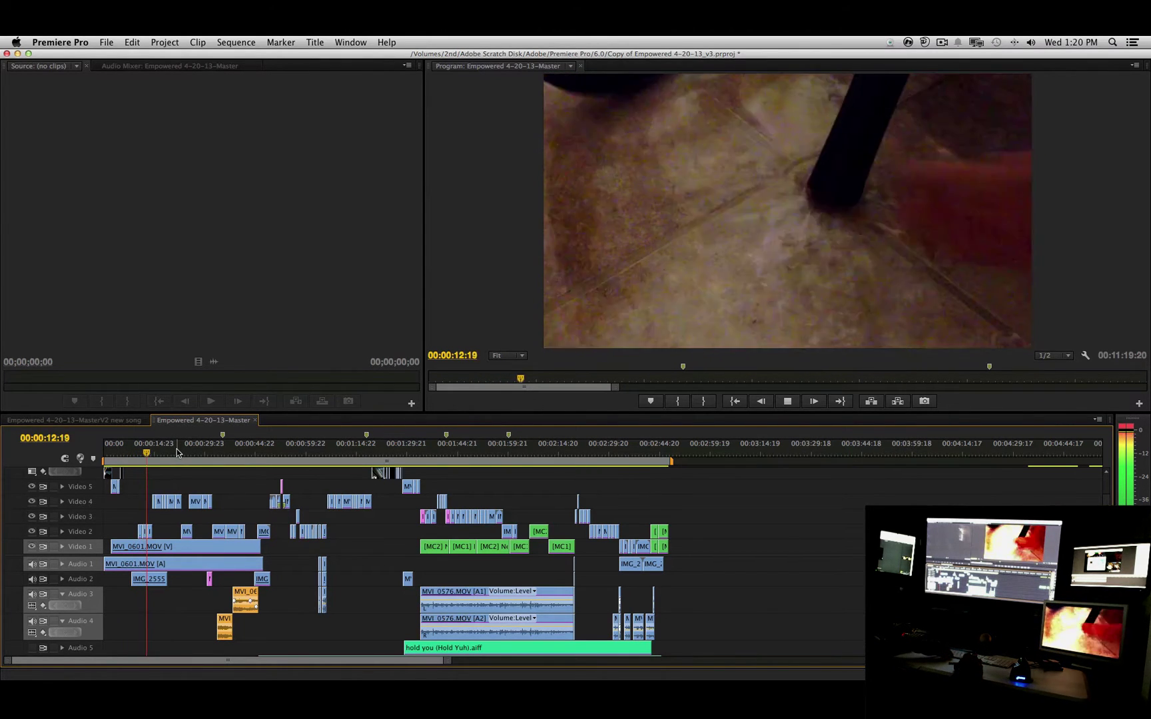
click(123, 448)
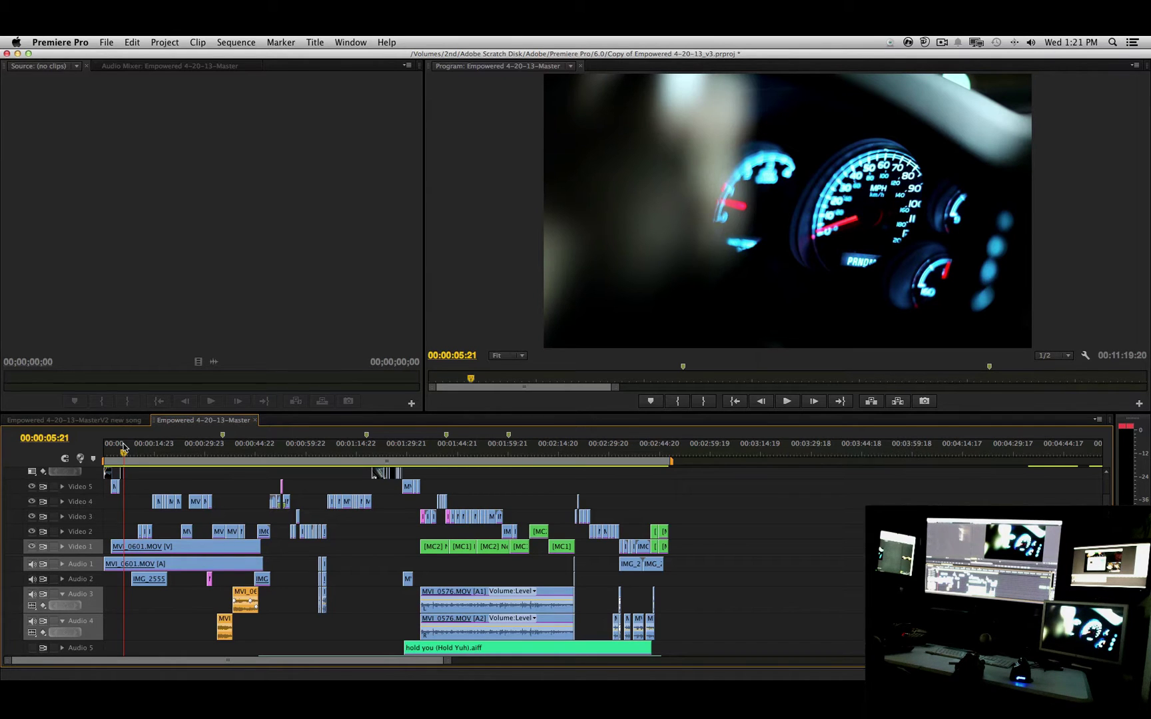
Quit Premiere Pro without saving the project changes, then relaunch Premiere Pro CS6.
click(60, 41)
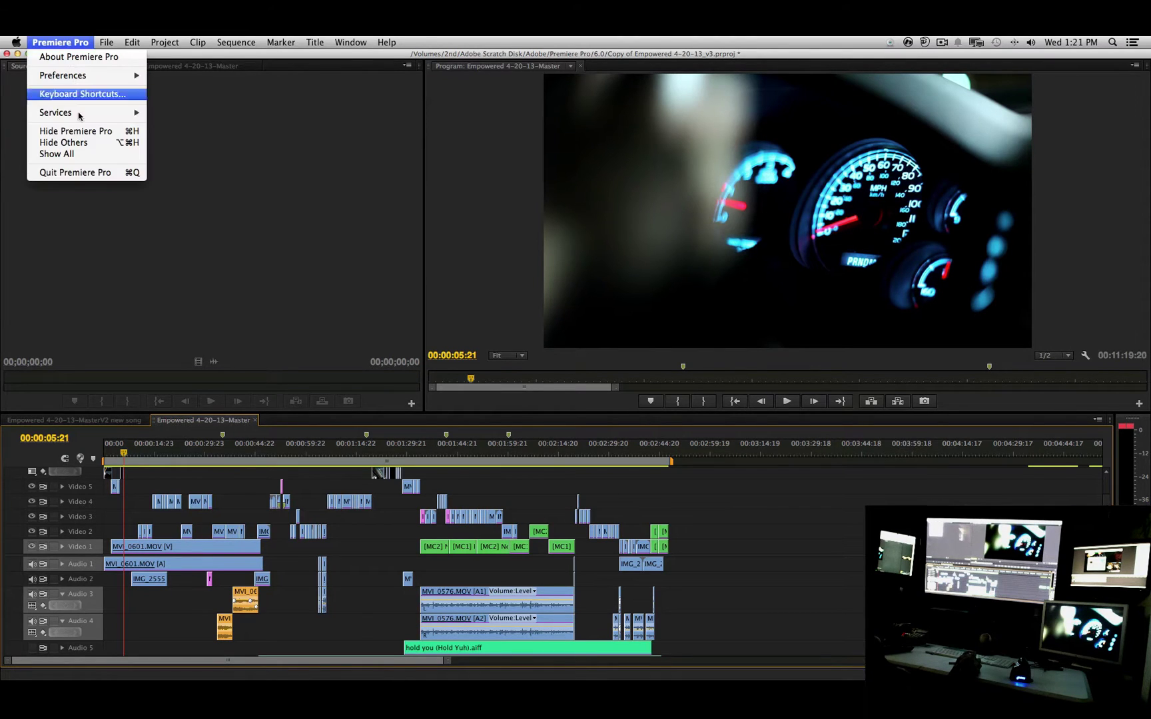
click(83, 174)
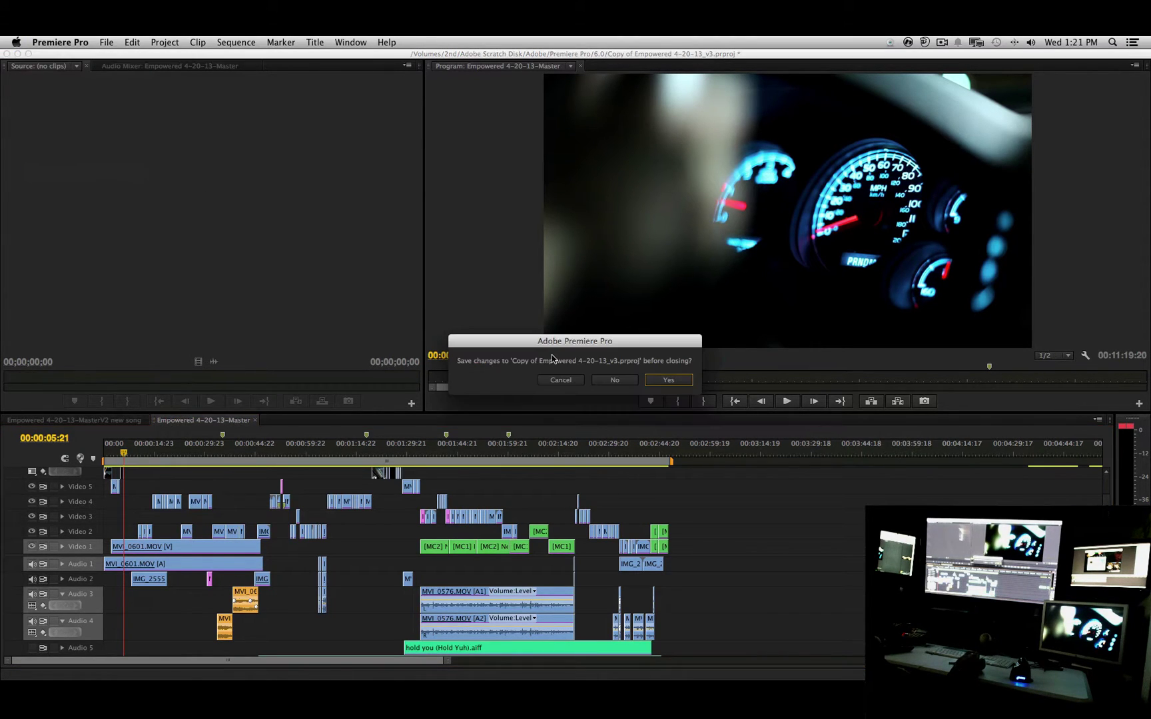
click(615, 381)
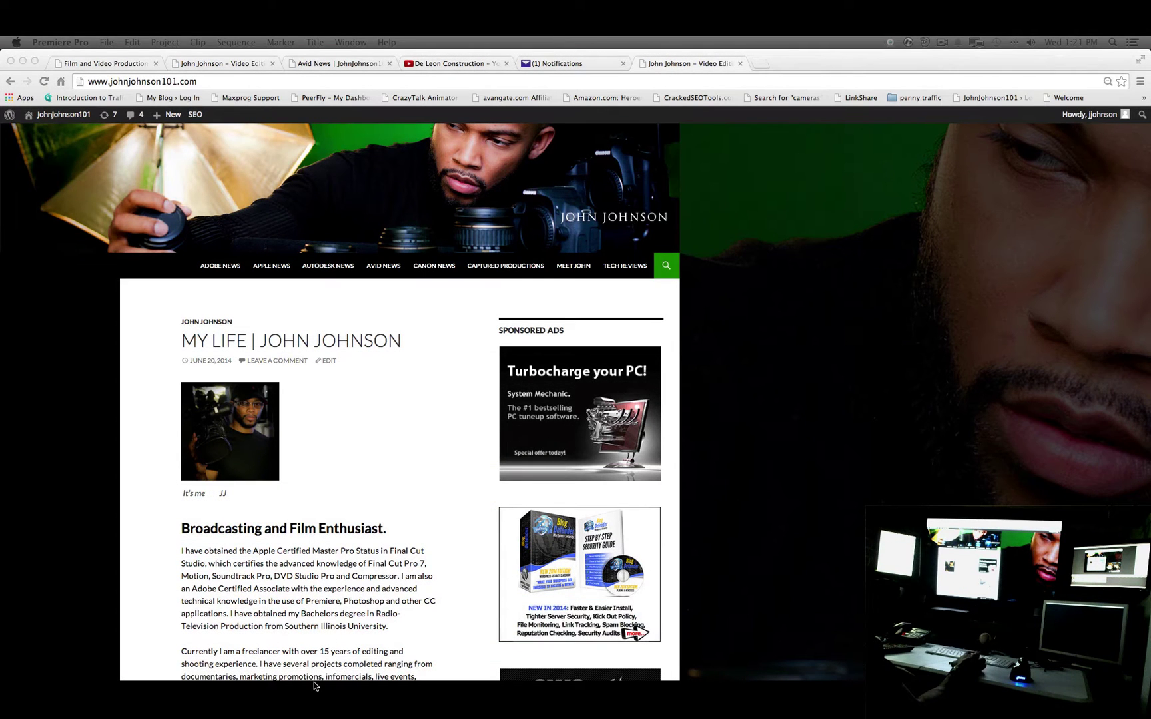
mouse_move(350, 676)
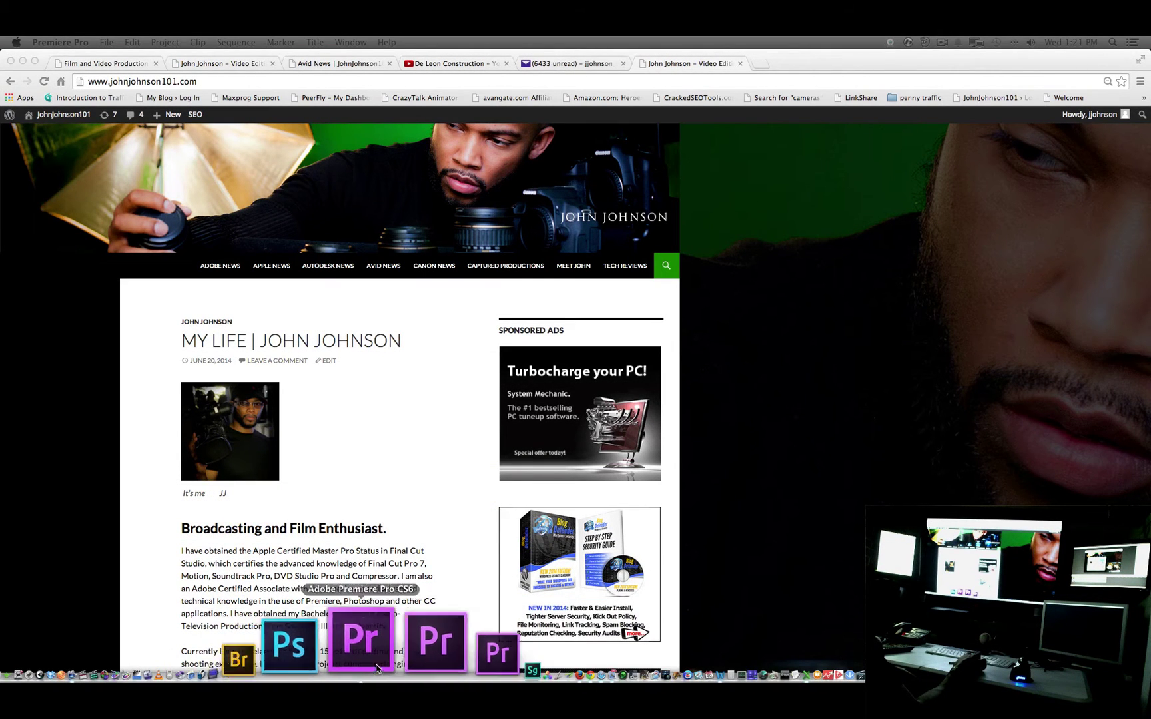
click(467, 424)
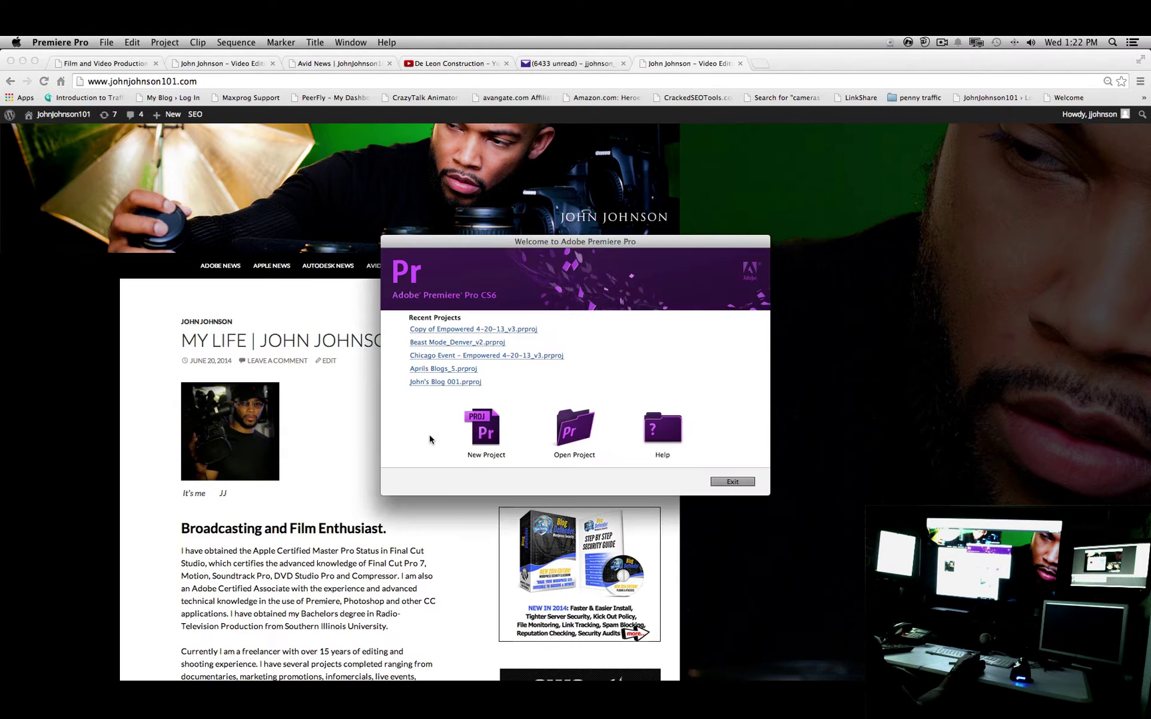
click(480, 329)
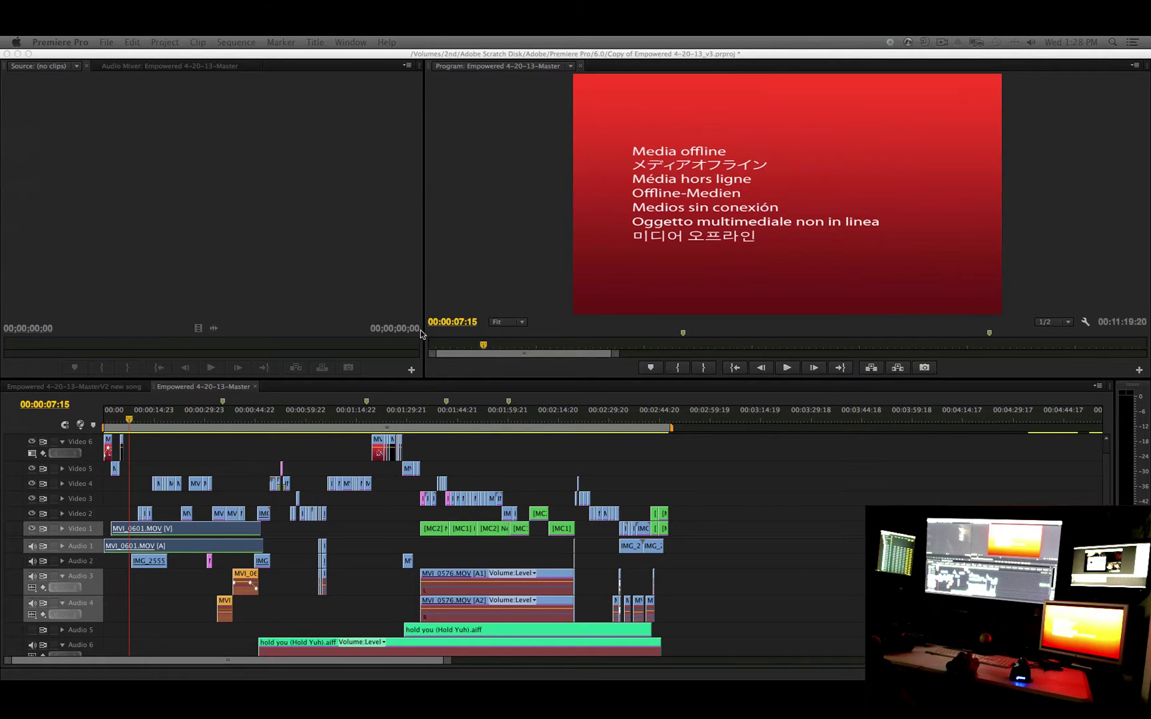
mouse_move(128, 420)
mouse_down()
mouse_move(470, 438)
mouse_move(128, 430)
mouse_up()
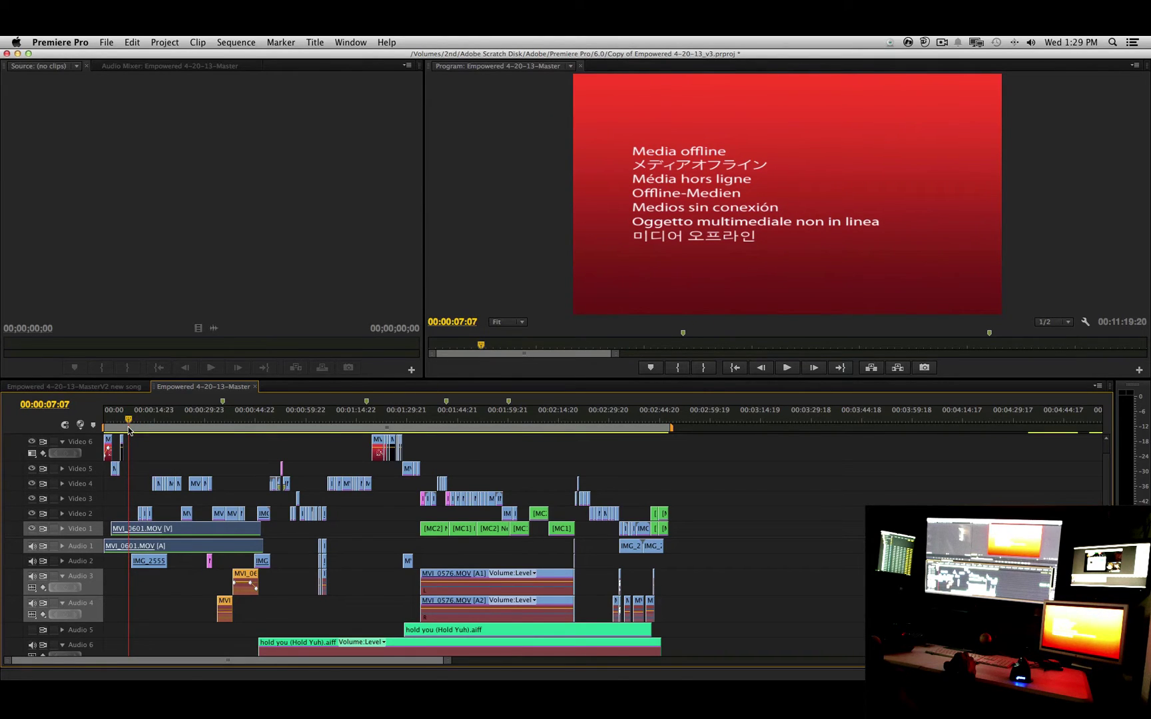
Select the MVI_0601.MOV video and audio clips on the timeline and reveal them in the project.
click(114, 505)
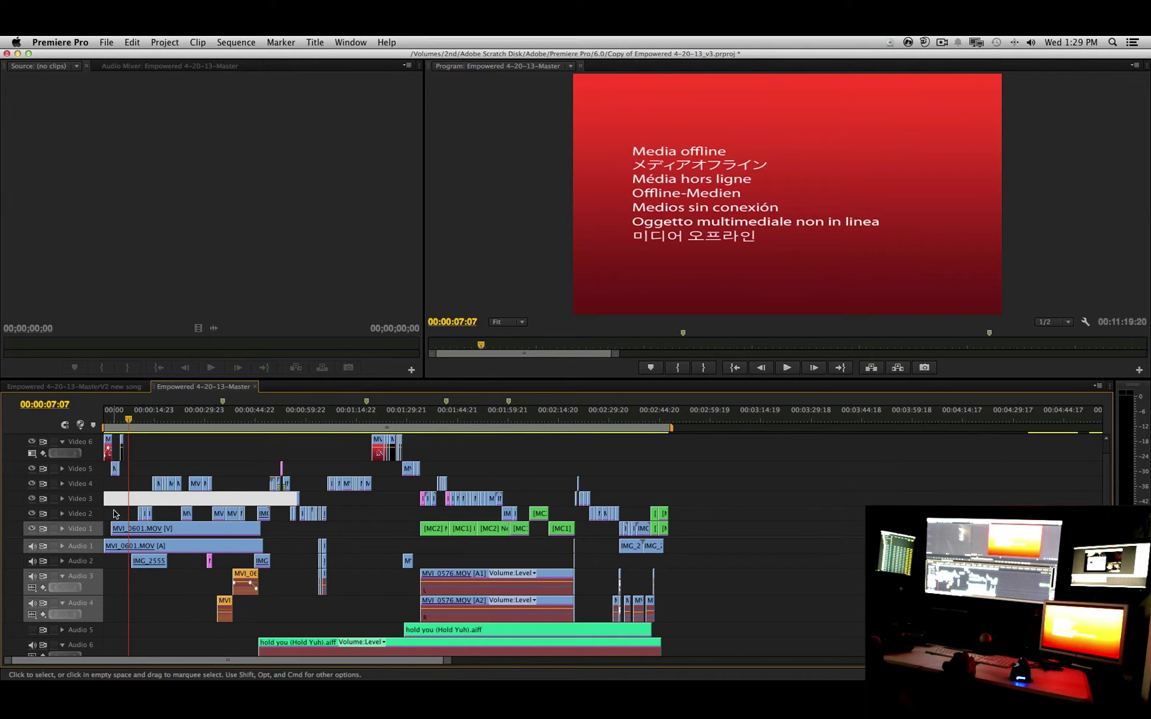
click(118, 514)
drag(119, 513, 125, 550)
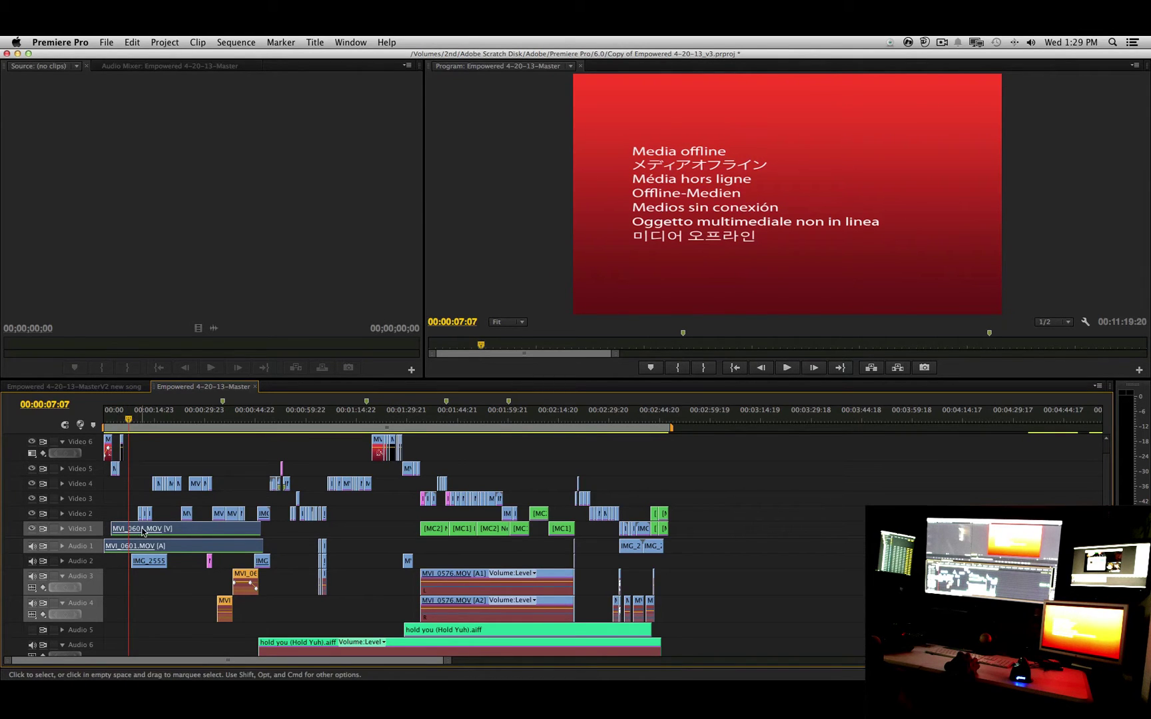
right_click(143, 531)
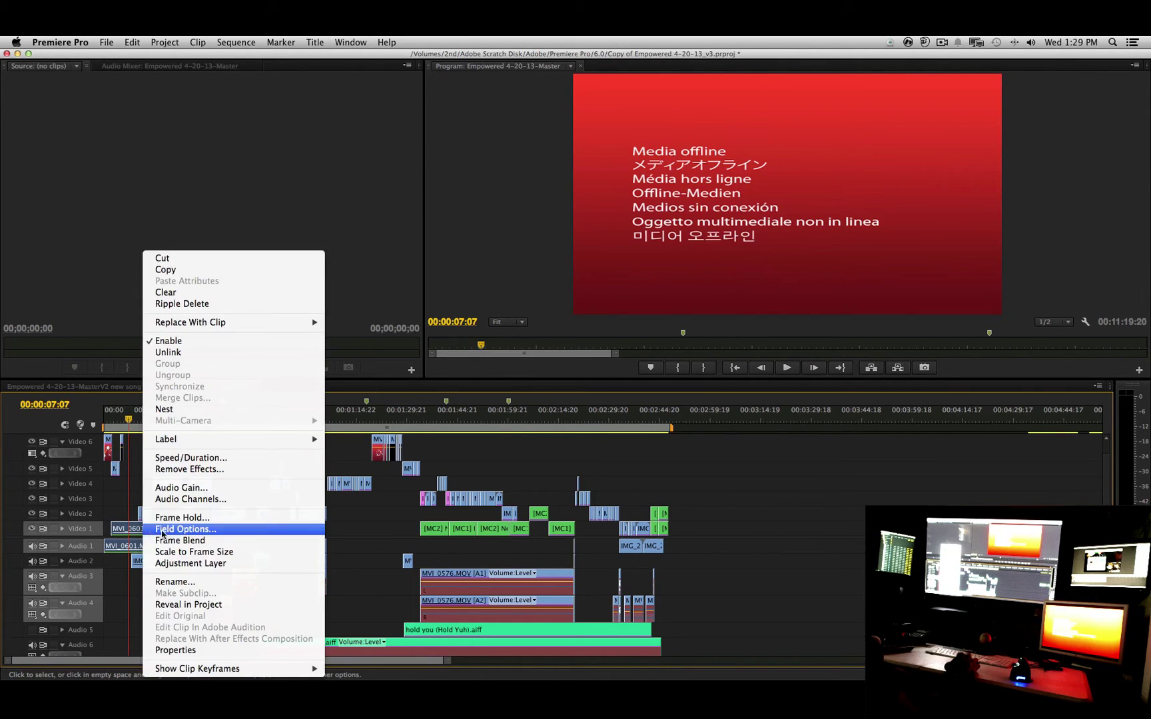
click(209, 606)
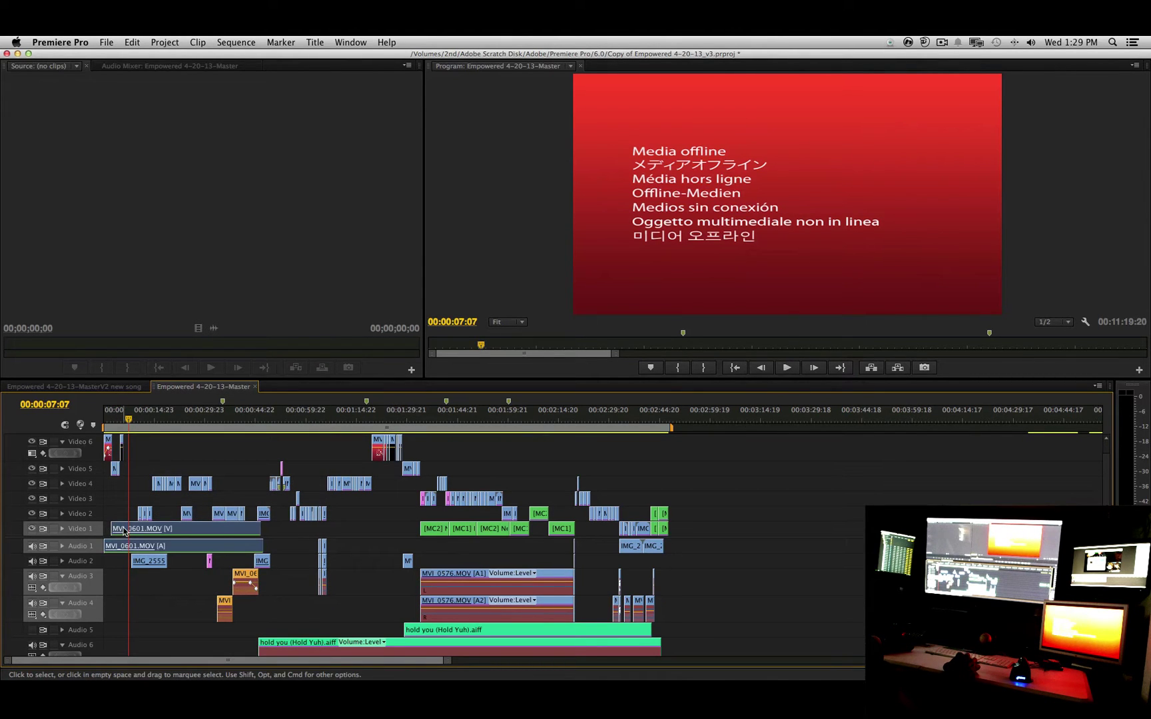
right_click(124, 530)
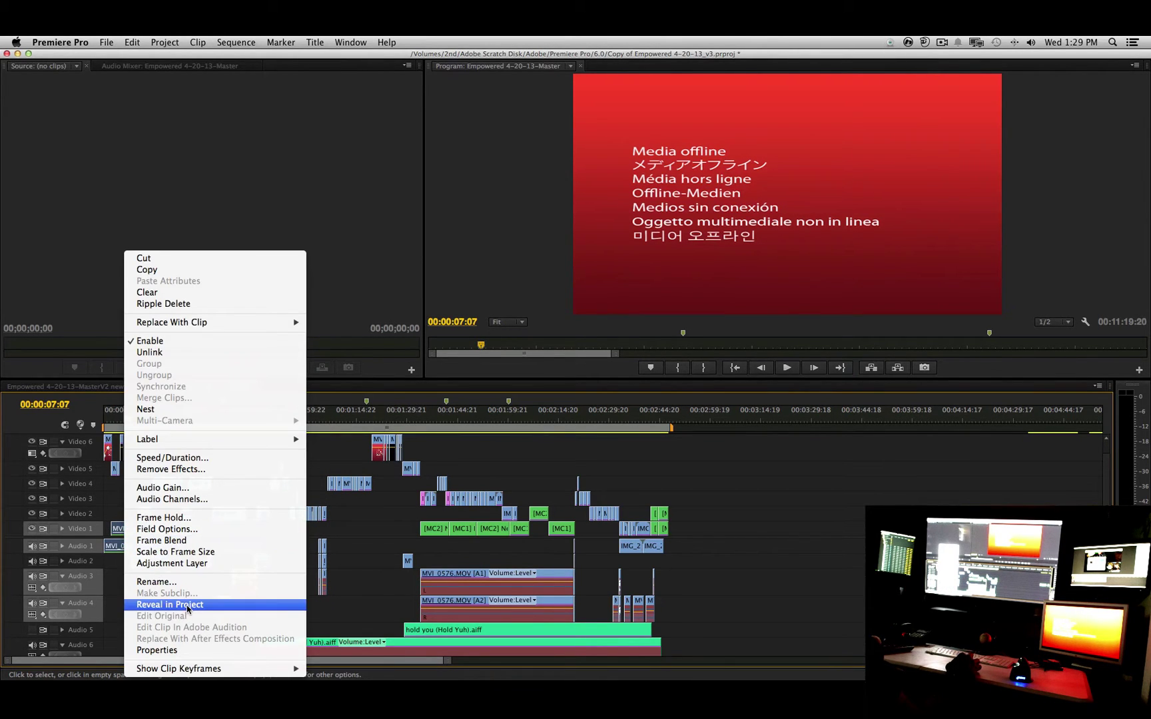
click(189, 605)
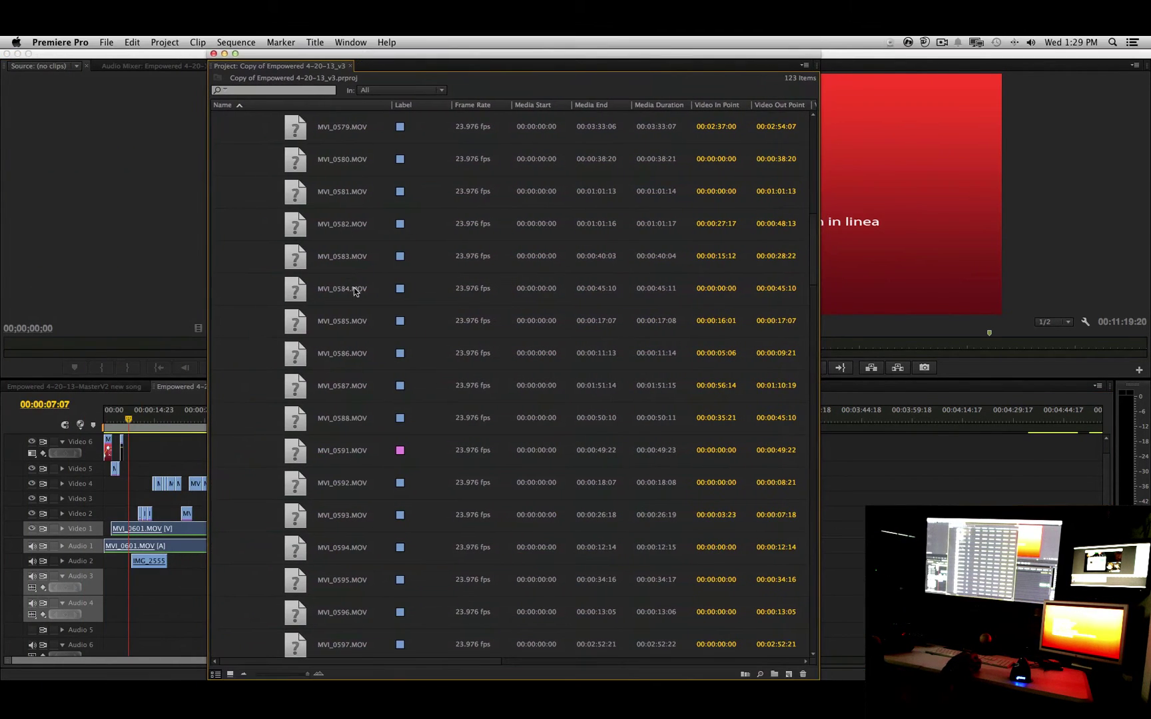
Shrink the Project panel rows and select Camera 1 clips MVI_0535.MOV through MVI_0662.MOV.
scroll(357, 291, down, 5)
scroll(358, 291, up, 1)
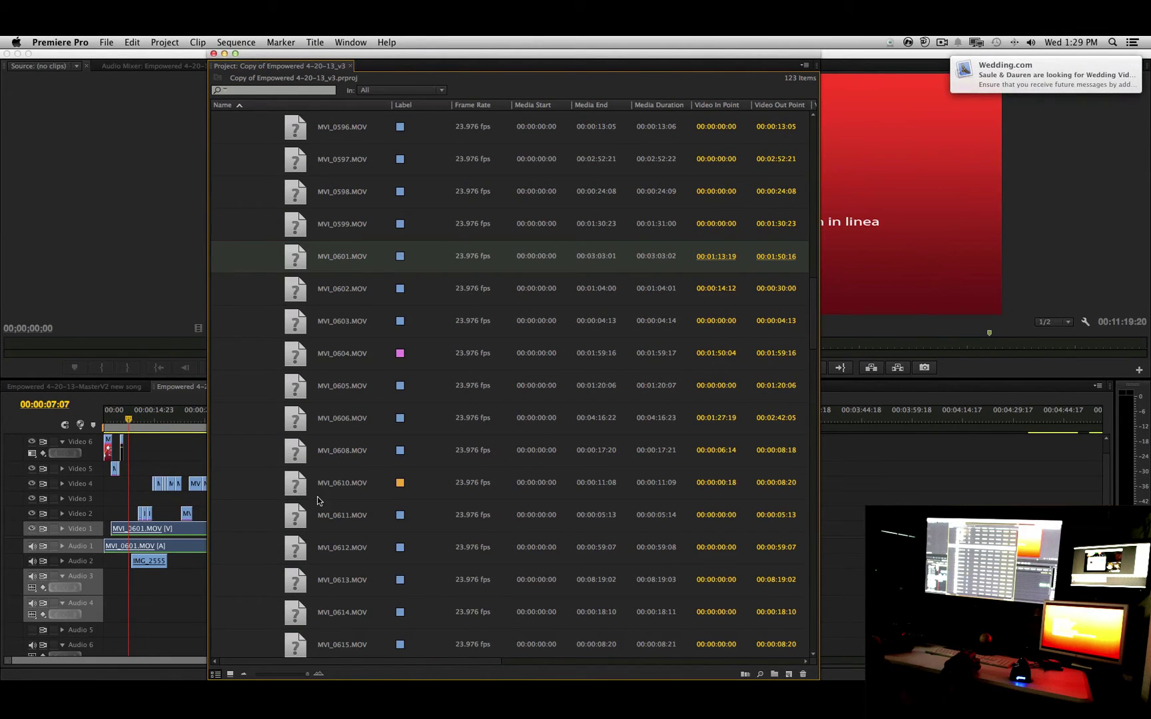
drag(307, 670, 256, 674)
scroll(338, 496, up, 15)
scroll(337, 496, up, 6)
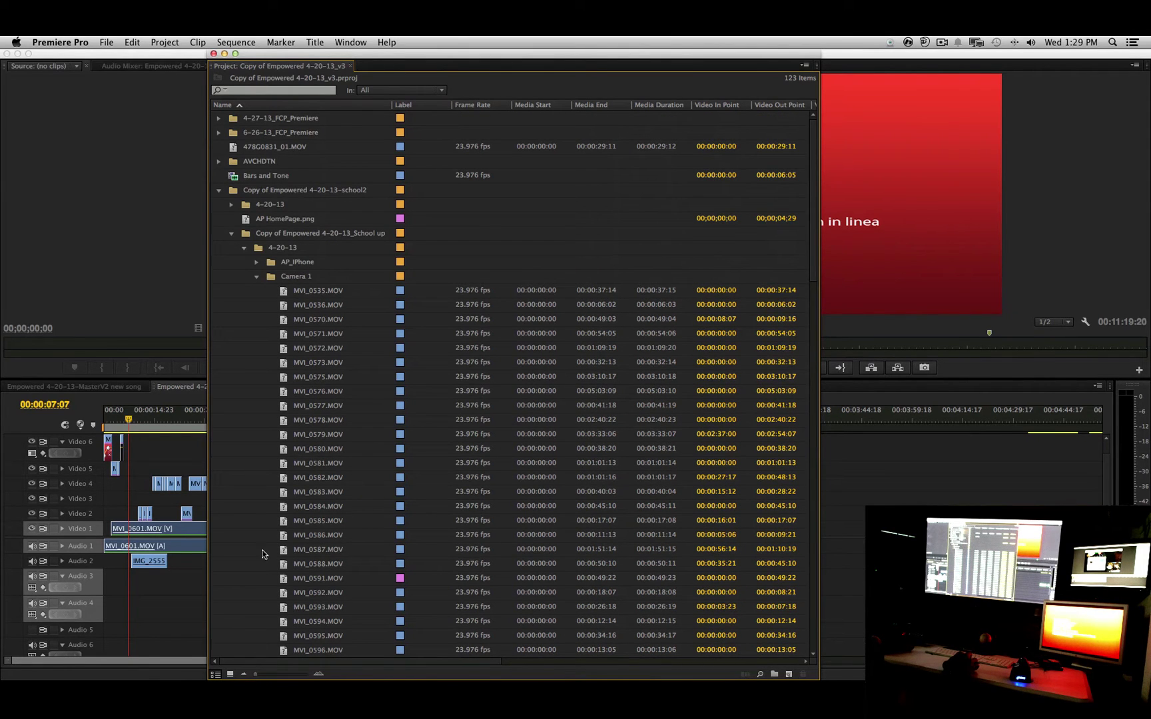
scroll(266, 427, down, 12)
scroll(266, 424, up, 12)
drag(265, 217, 349, 574)
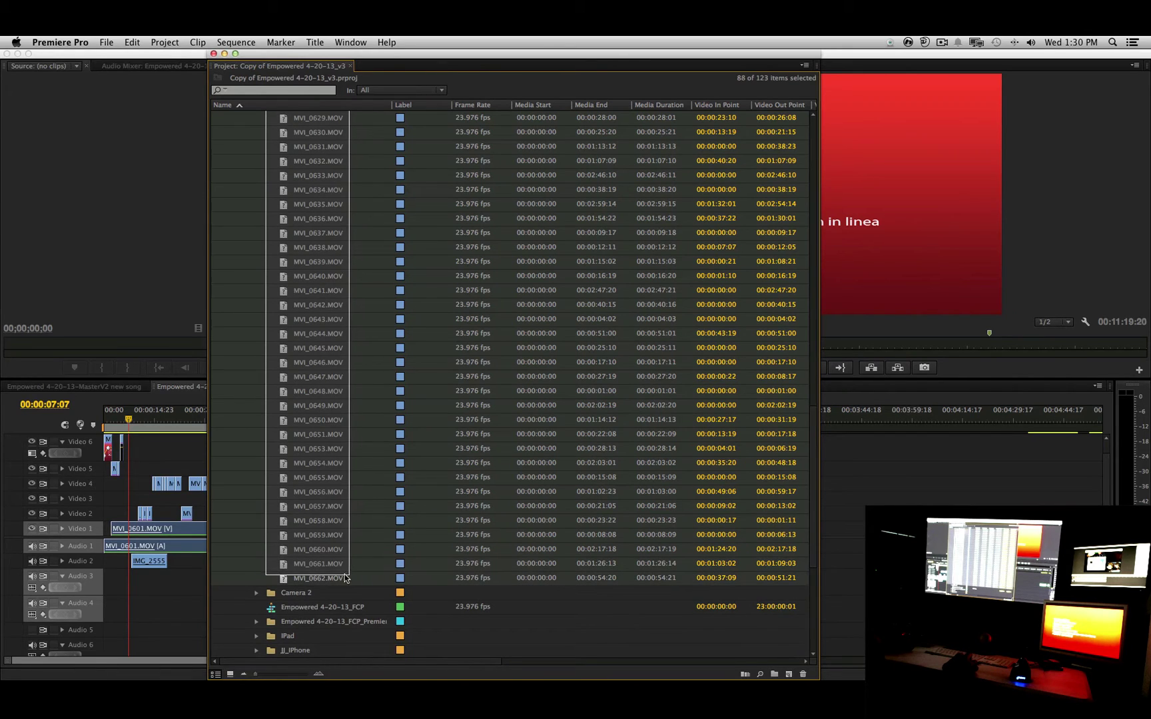
Link Media for the selection to MVI_0535.MOV in 20130420_April, showing only exact name matches.
right_click(307, 405)
click(348, 617)
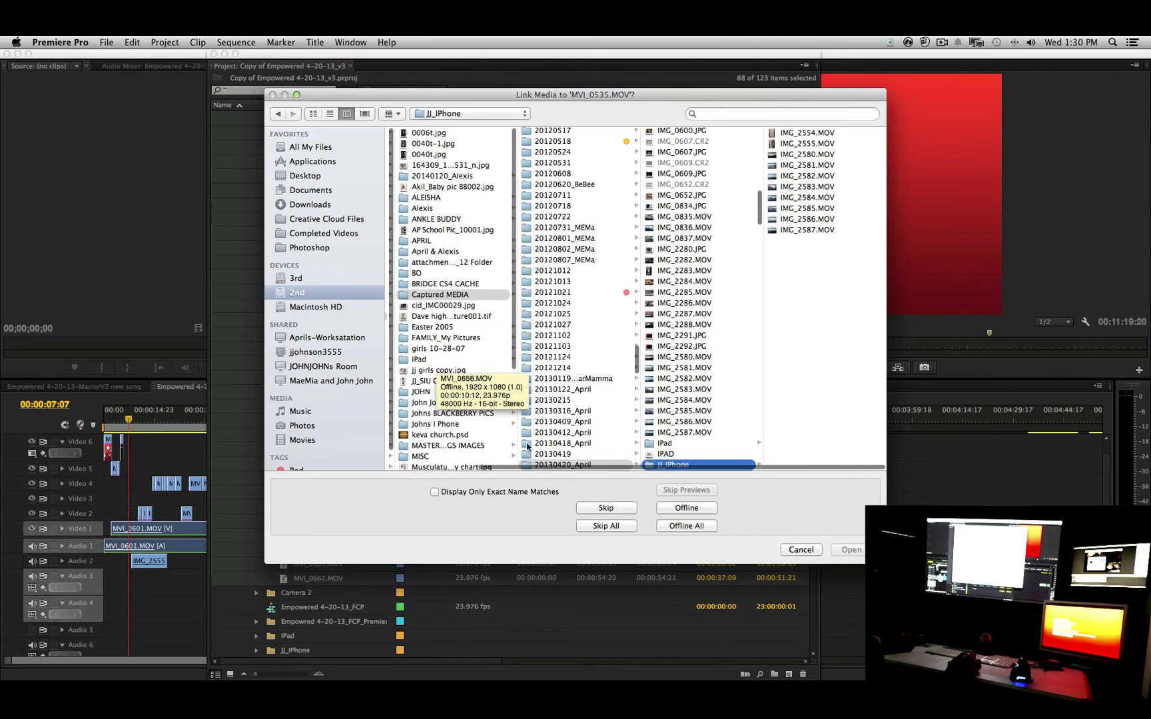
click(451, 493)
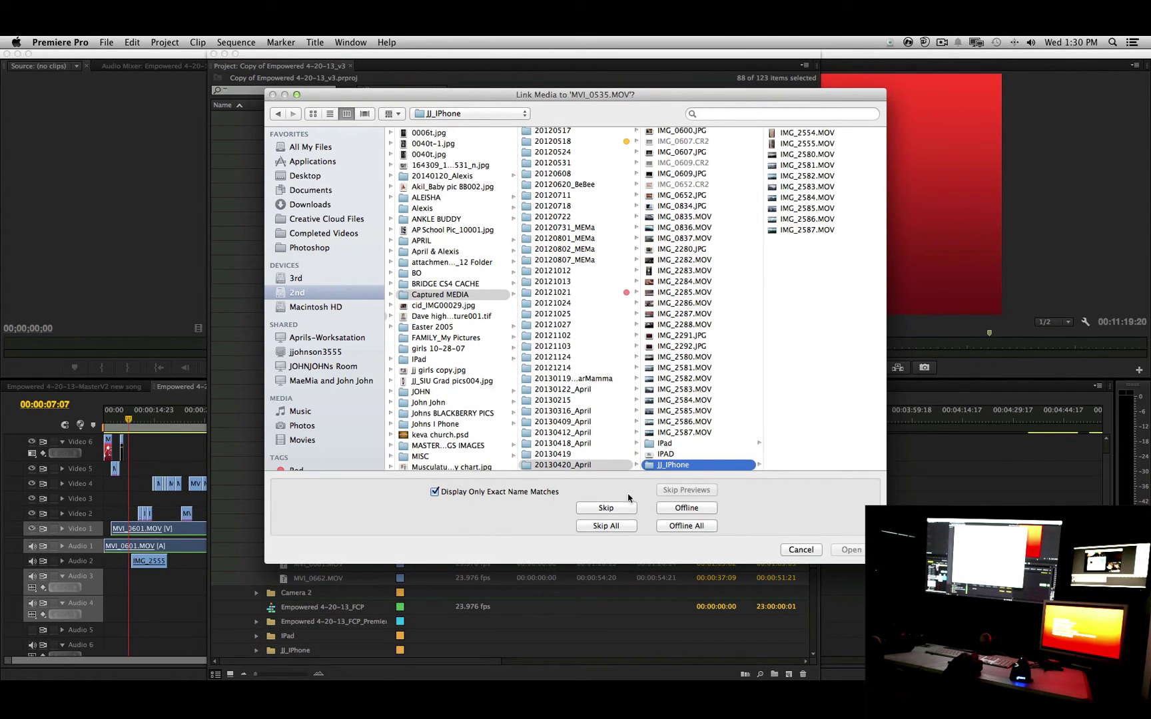
click(539, 454)
click(542, 464)
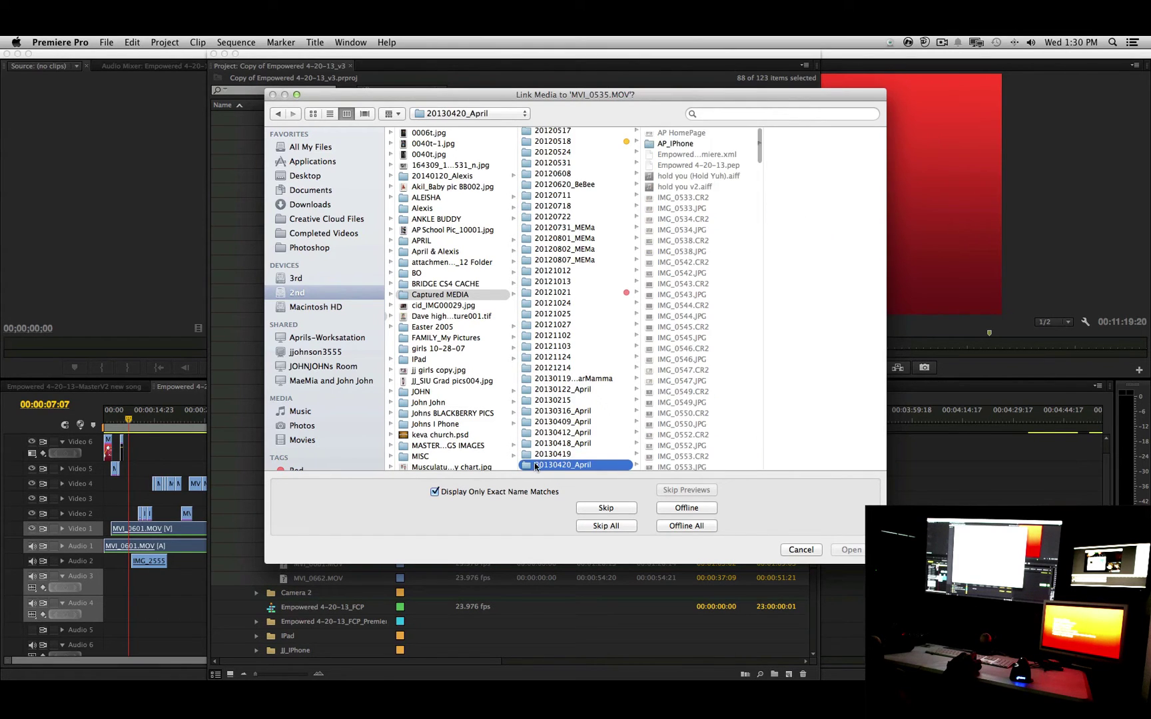
scroll(699, 273, down, 10)
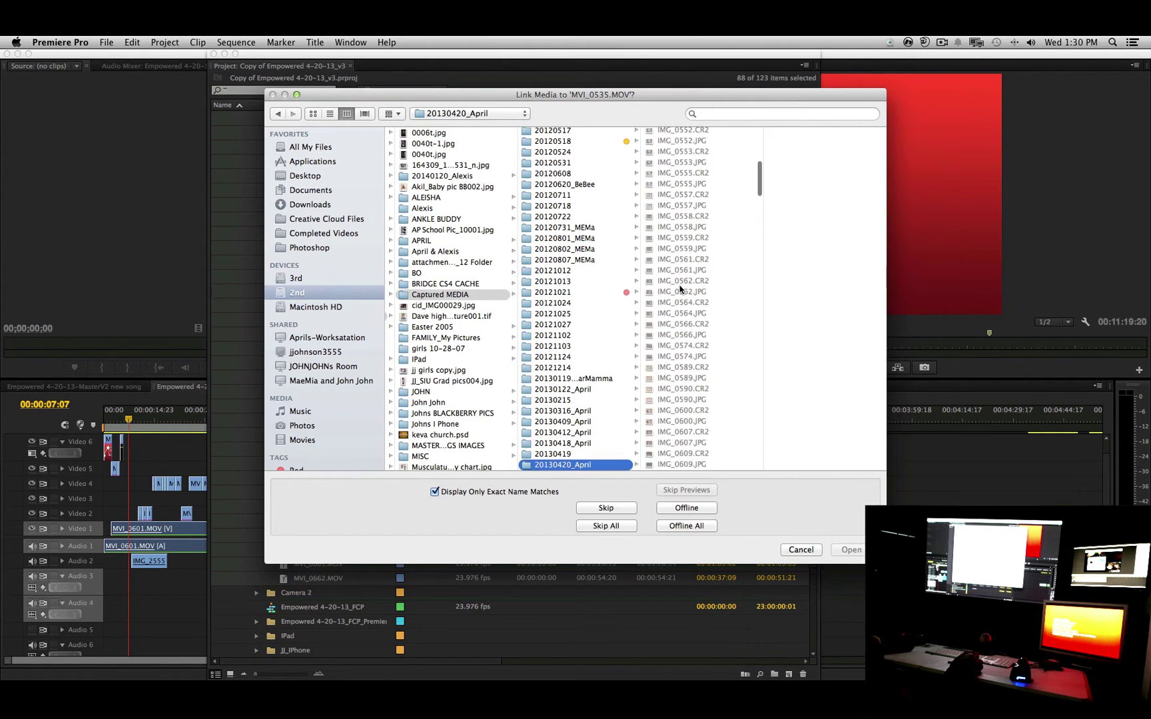
scroll(679, 293, down, 3)
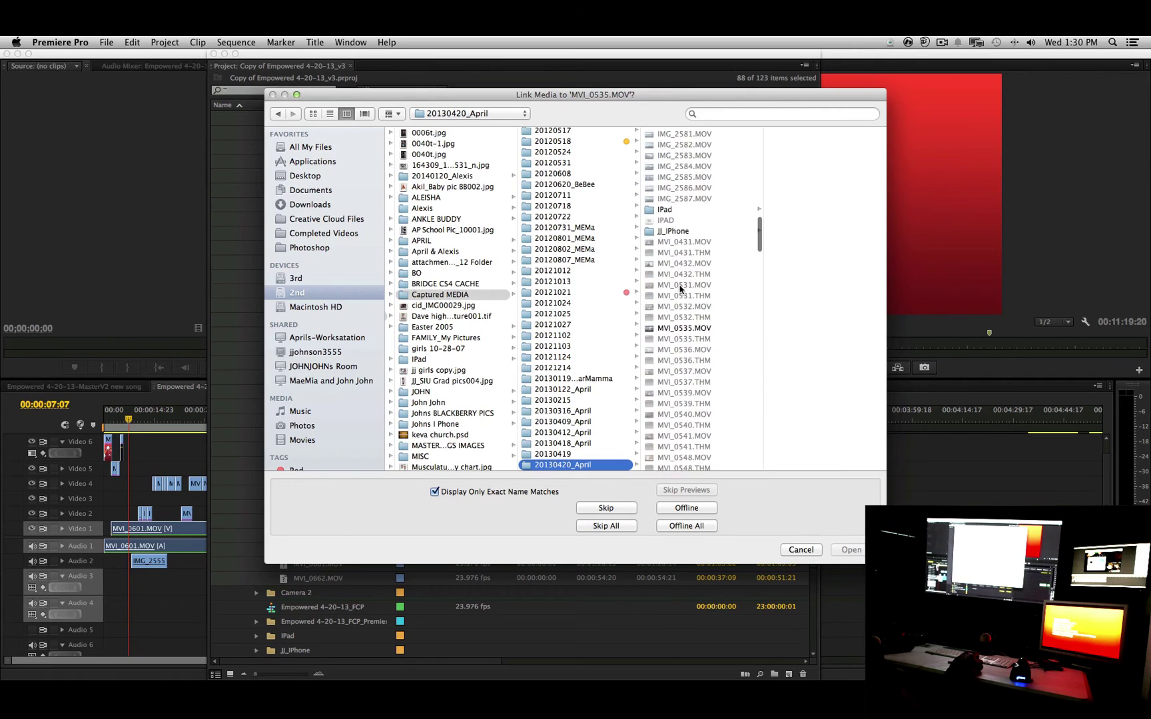
click(672, 322)
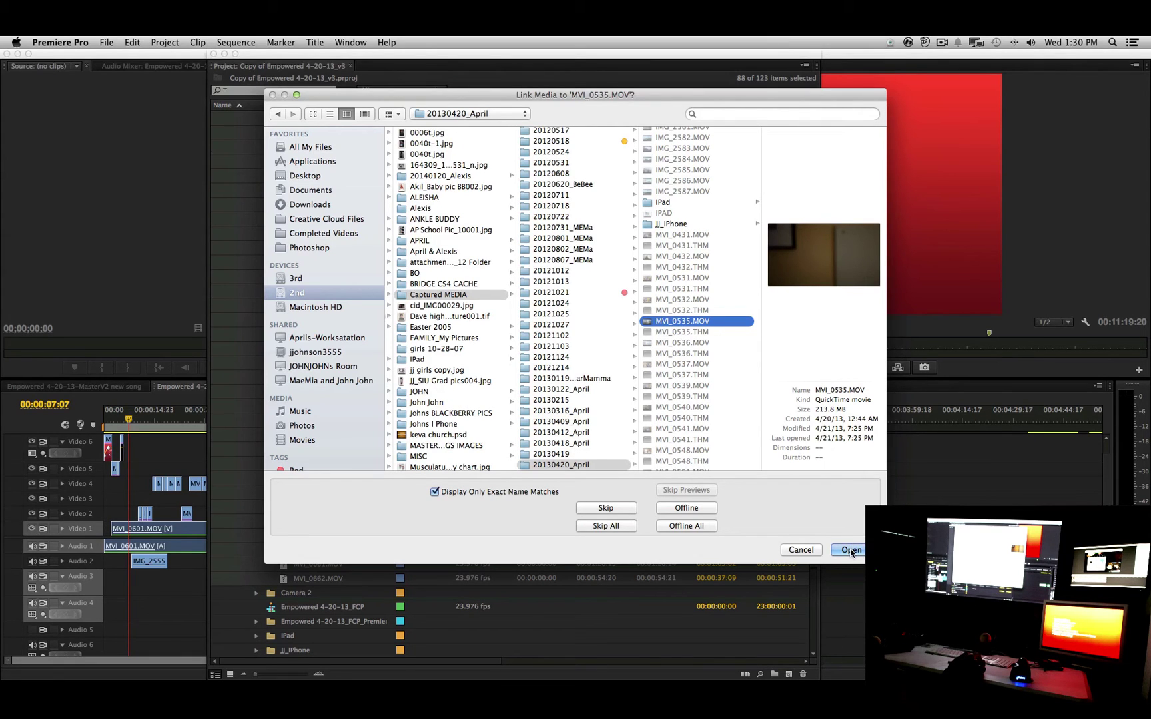
click(851, 551)
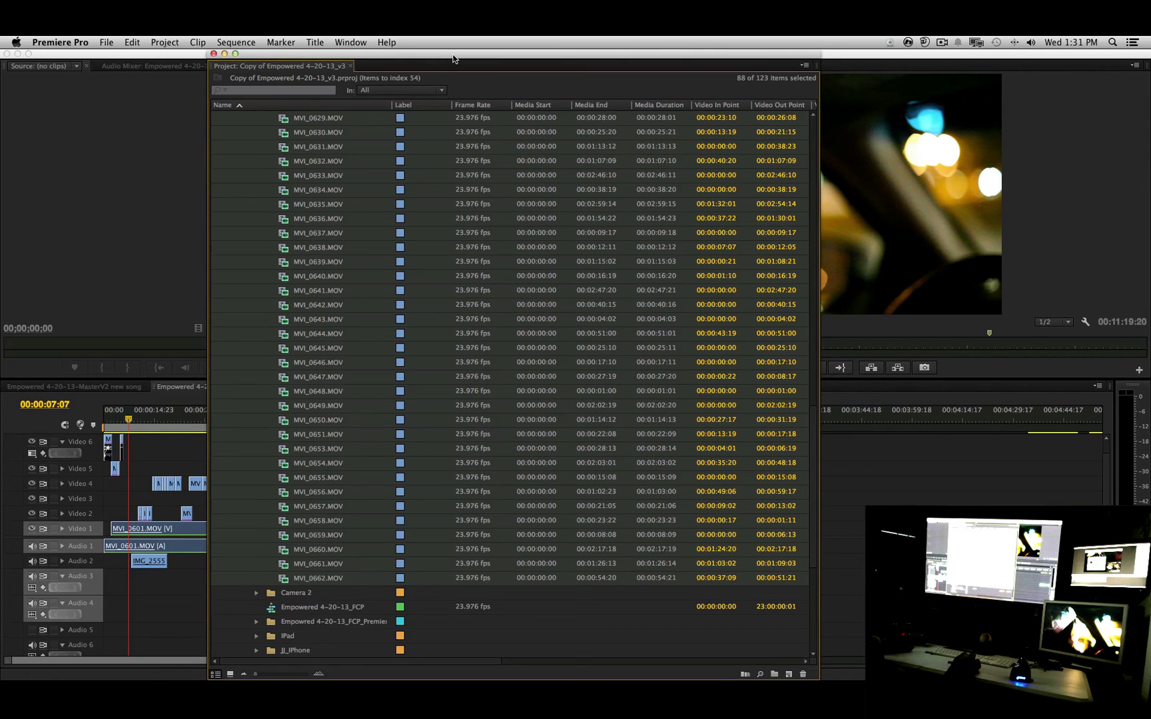
Scrub the timeline to check the relinked footage in the Program Monitor, then reopen the Project panel.
drag(432, 72, 0, 74)
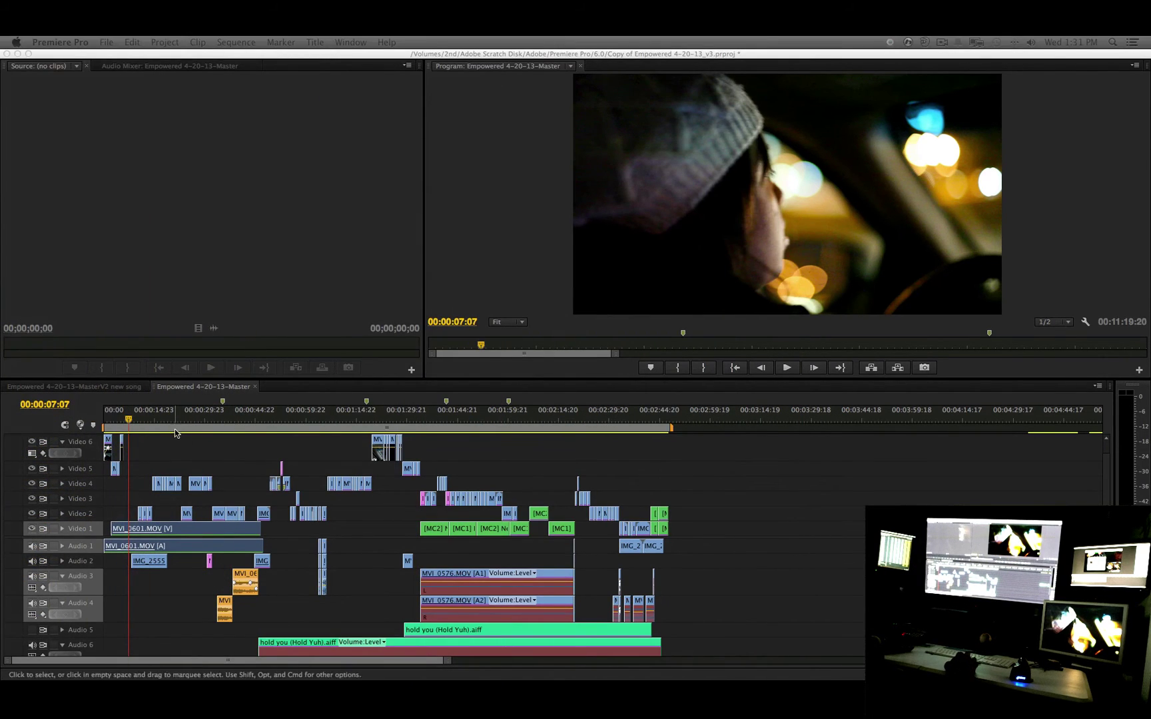
drag(174, 419, 200, 418)
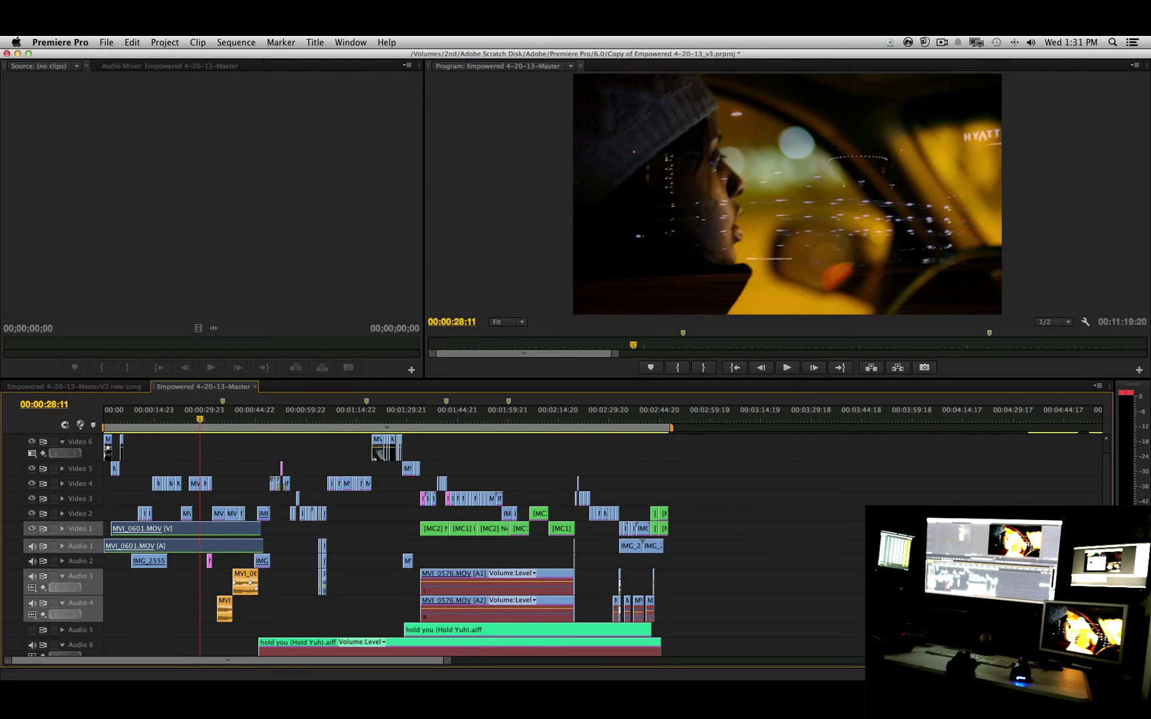
key(shift+1)
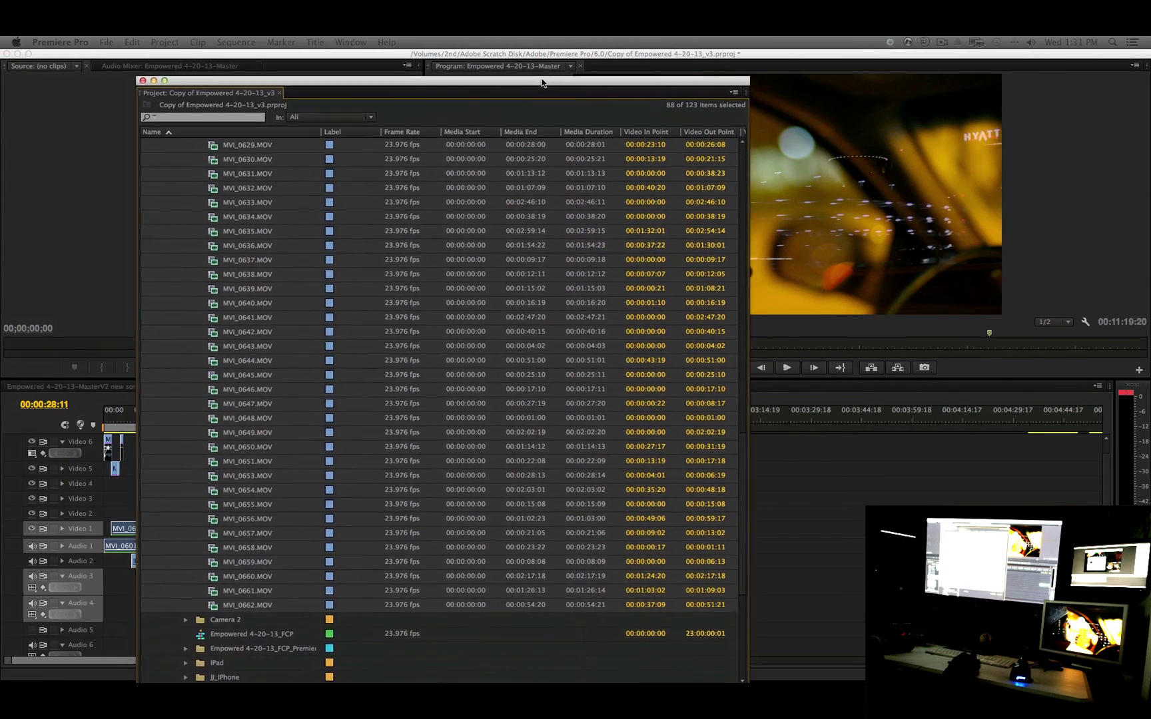